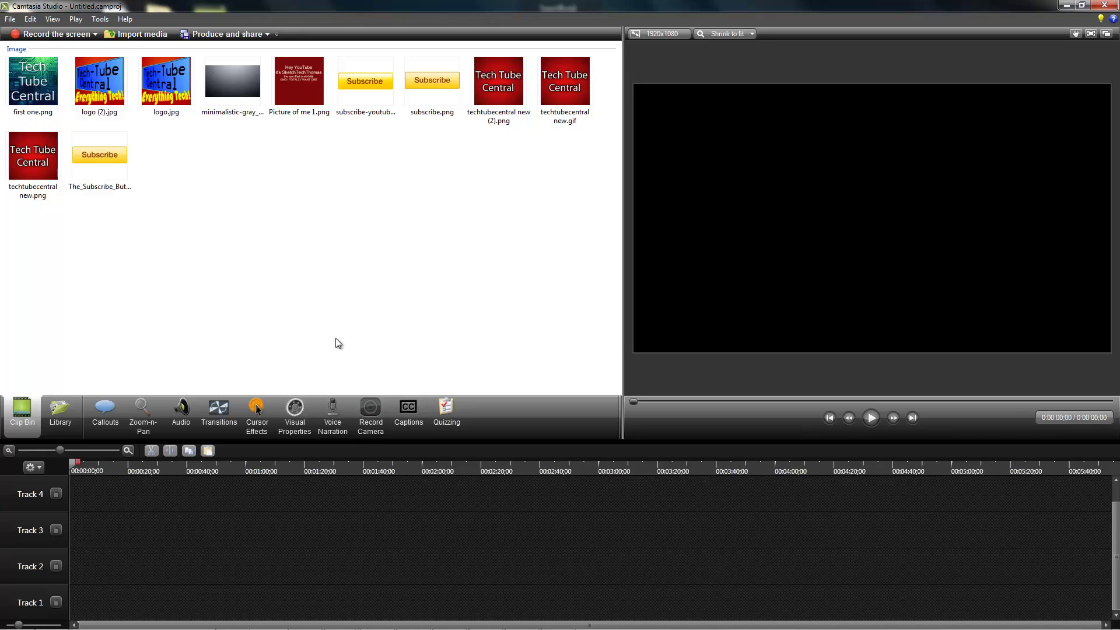
Put subscribe.png on Track 1 in place of the wrongly added subscribe-button image
{"action": "left_click_drag", "start_coordinate": [378, 108], "coordinate": [85, 598]}
{"action": "key", "text": "ctrl+z"}
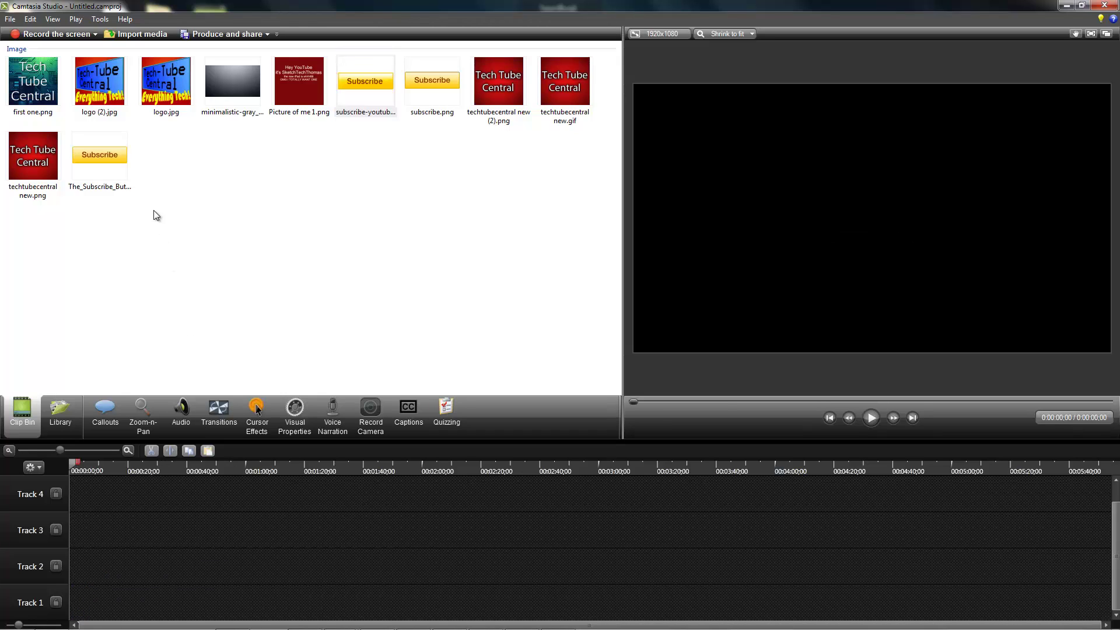
{"action": "left_click_drag", "start_coordinate": [432, 85], "coordinate": [73, 610]}
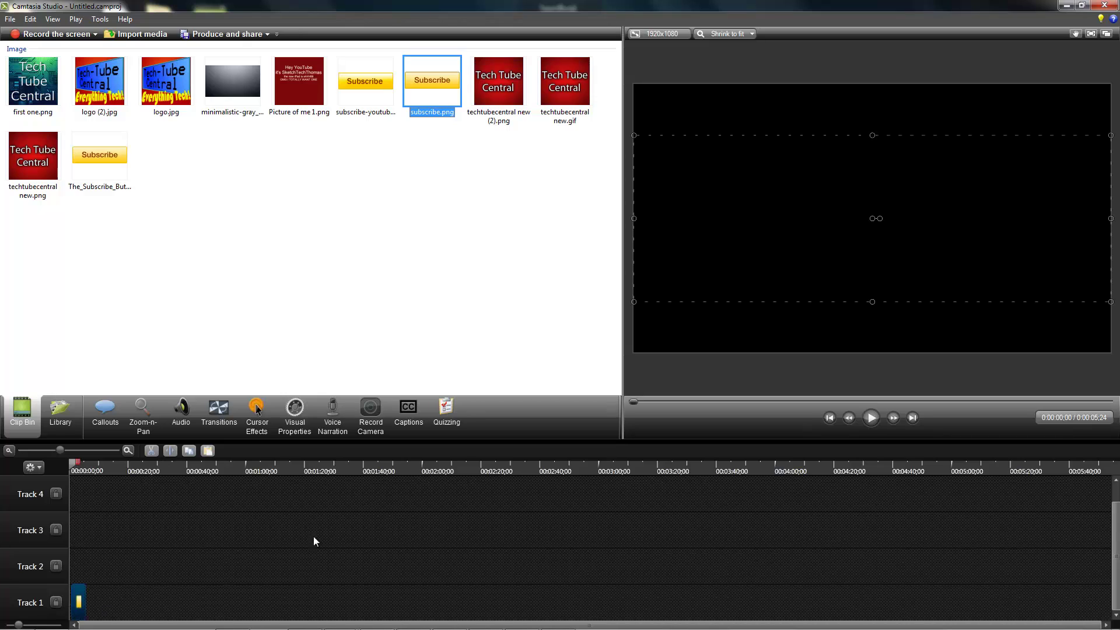
{"action": "left_click", "coordinate": [76, 607]}
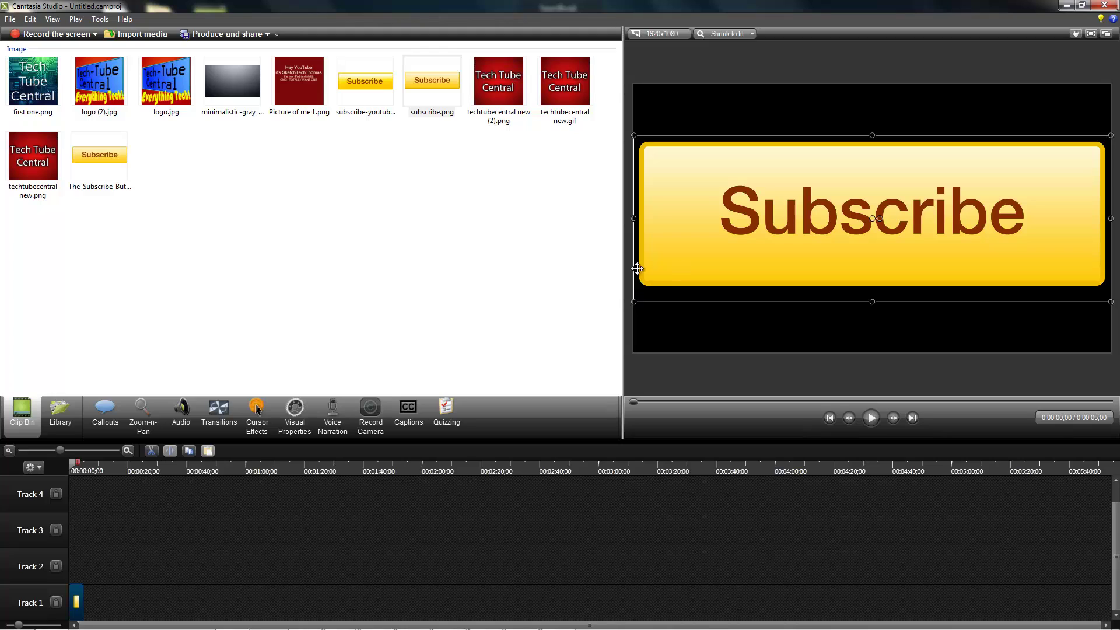
Shrink the Subscribe image on the canvas to a small button centred in the frame
{"action": "left_click", "coordinate": [143, 415]}
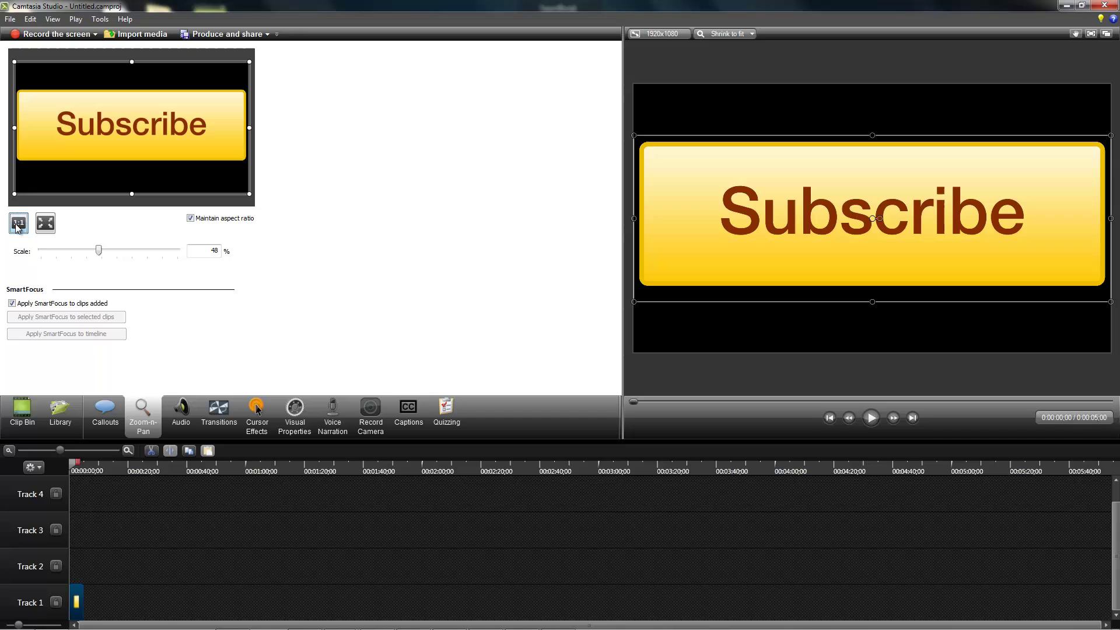
{"action": "left_click", "coordinate": [12, 409]}
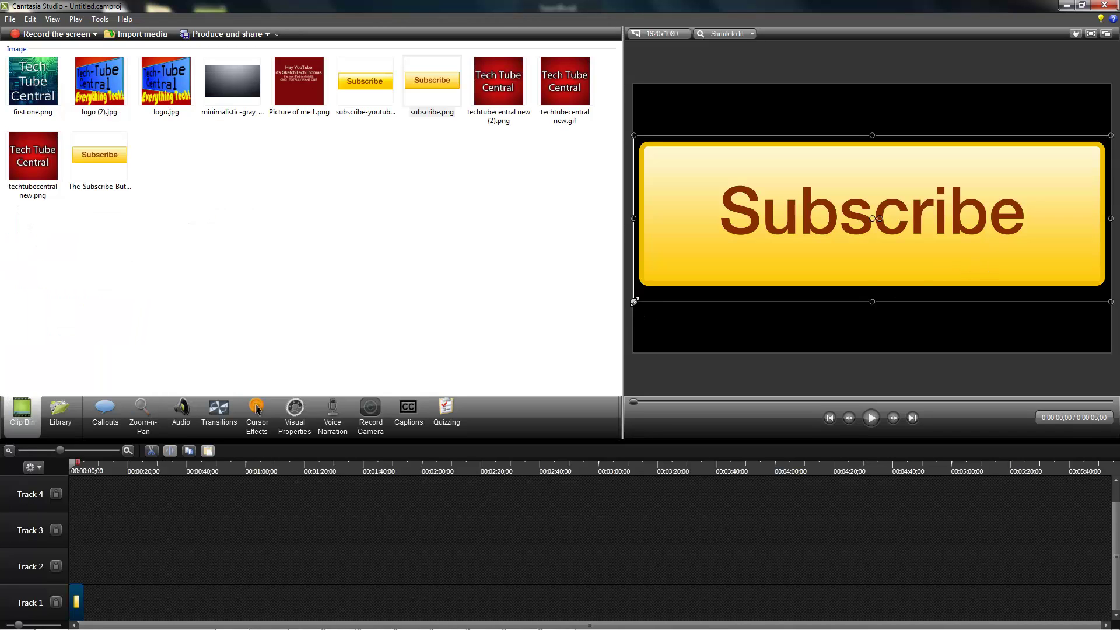
{"action": "left_click_drag", "start_coordinate": [635, 301], "coordinate": [936, 213]}
{"action": "left_click_drag", "start_coordinate": [986, 175], "coordinate": [876, 226]}
Drag the Subscribe image up the centre guide so it sits at the top middle of the frame
{"action": "left_click", "coordinate": [1035, 225]}
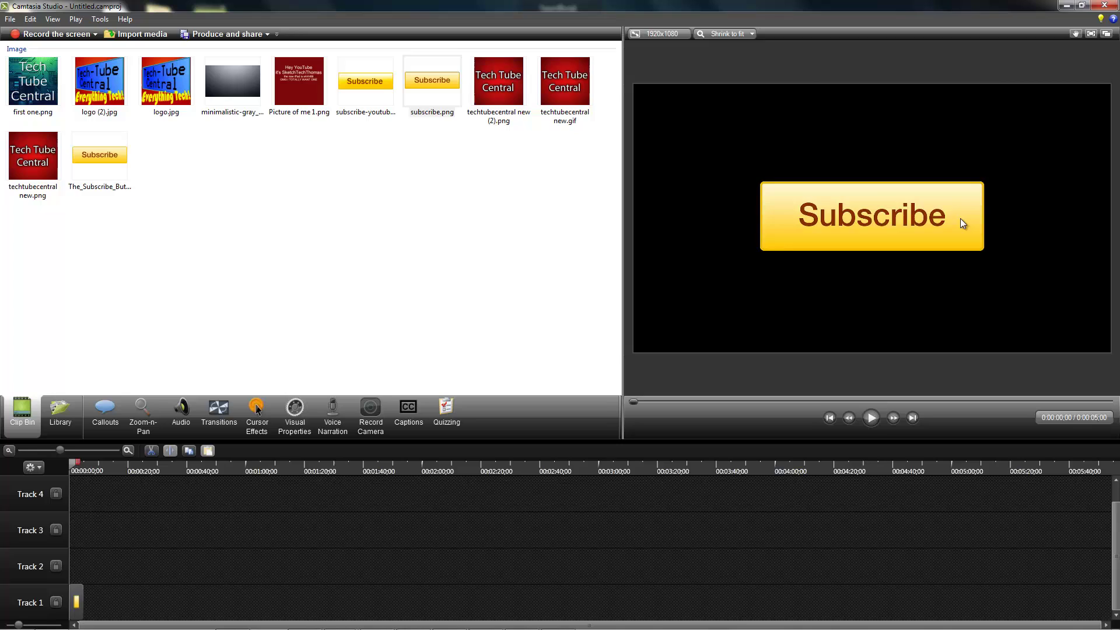
{"action": "left_click_drag", "start_coordinate": [961, 222], "coordinate": [924, 211]}
{"action": "left_click", "coordinate": [1037, 225]}
{"action": "left_click_drag", "start_coordinate": [932, 233], "coordinate": [932, 134]}
{"action": "left_click", "coordinate": [959, 260]}
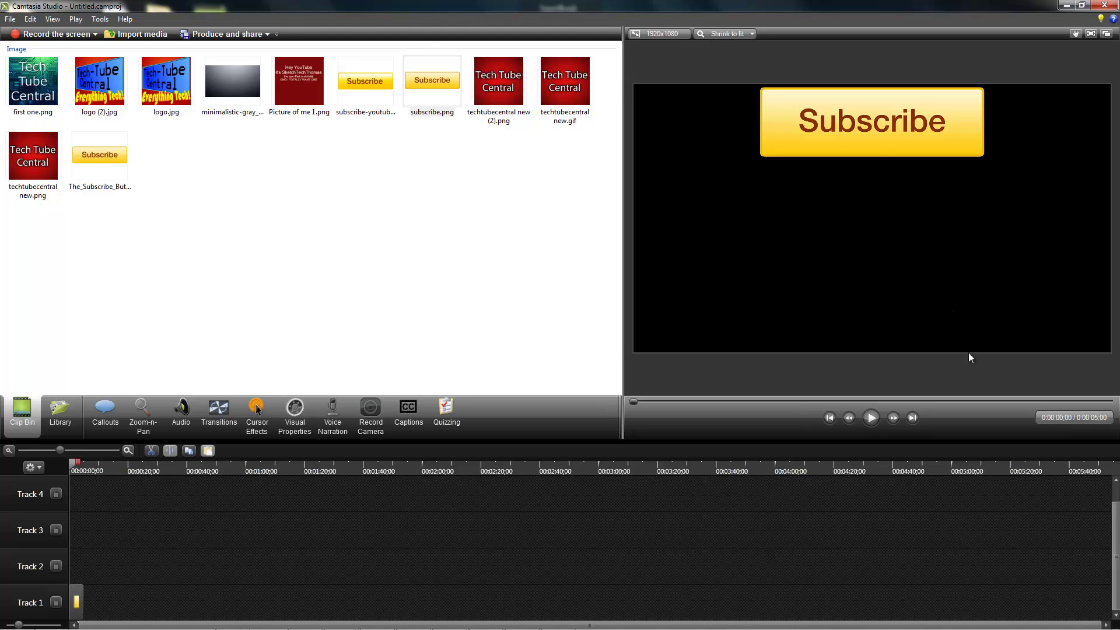
{"action": "double_click", "coordinate": [888, 130]}
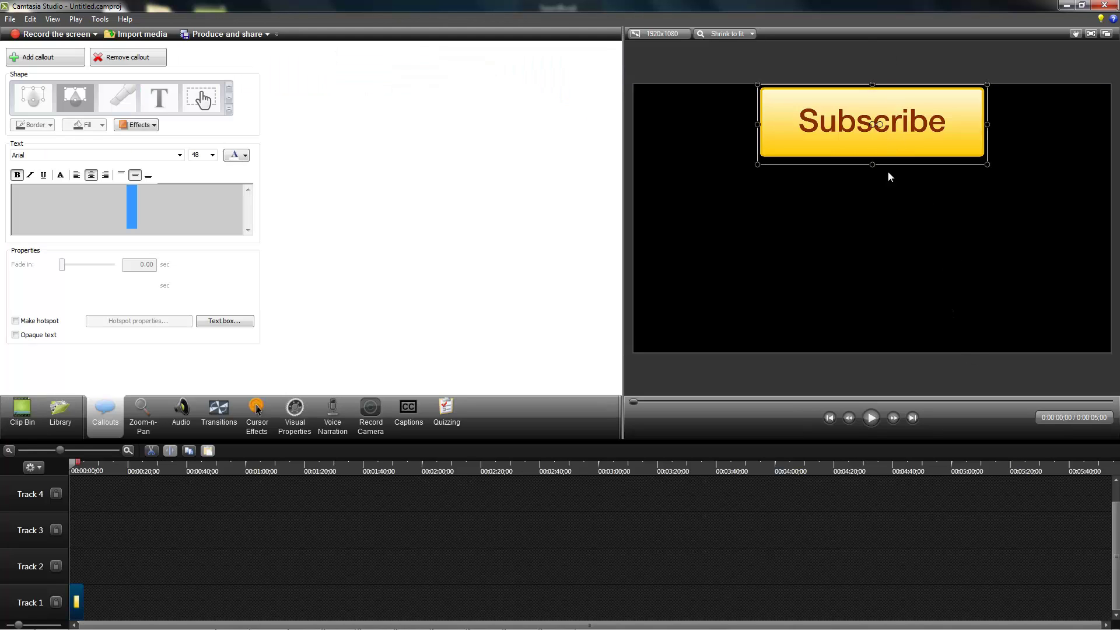
{"action": "left_click", "coordinate": [17, 409]}
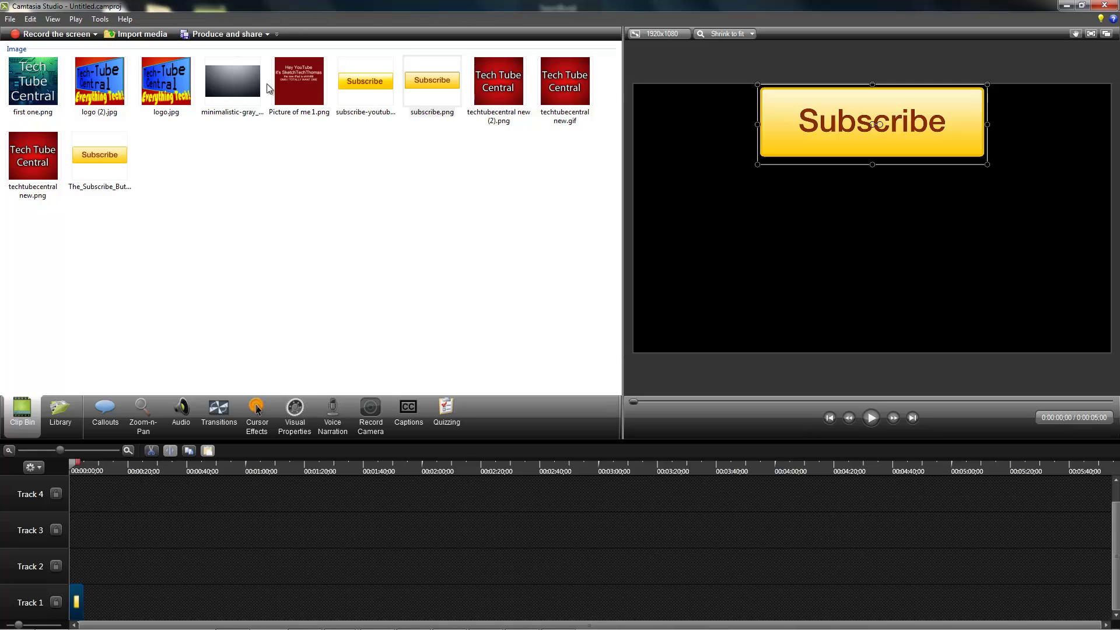
Add the minimalistic-gray image to Track 2, shrink it to a small box and move it left
{"action": "left_click_drag", "start_coordinate": [175, 88], "coordinate": [65, 576]}
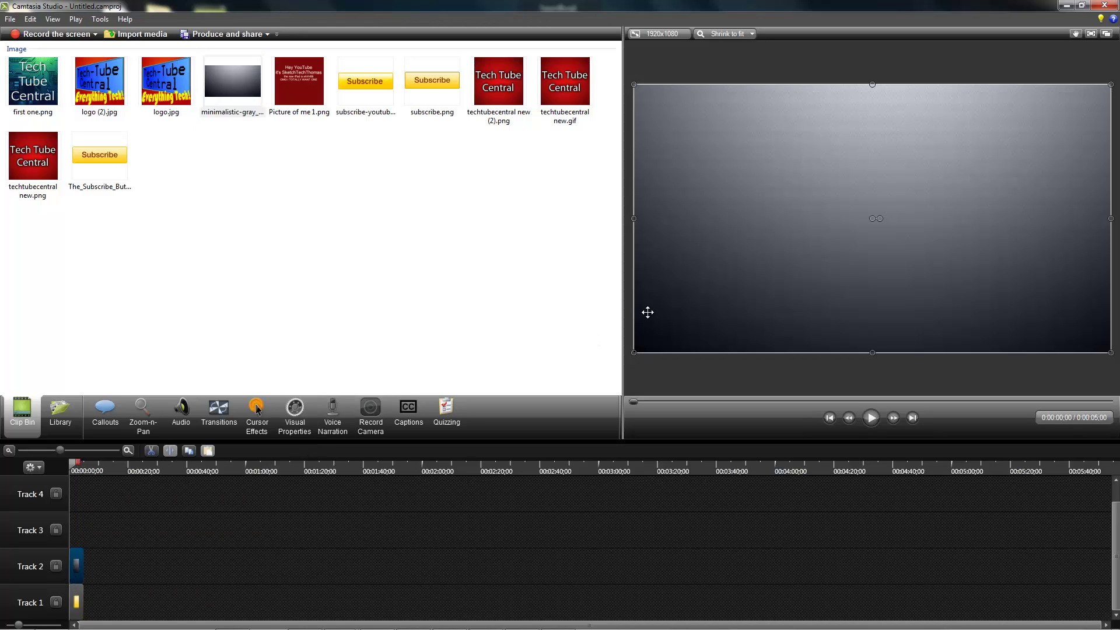
{"action": "left_click_drag", "start_coordinate": [634, 354], "coordinate": [909, 301]}
{"action": "left_click_drag", "start_coordinate": [910, 247], "coordinate": [939, 247]}
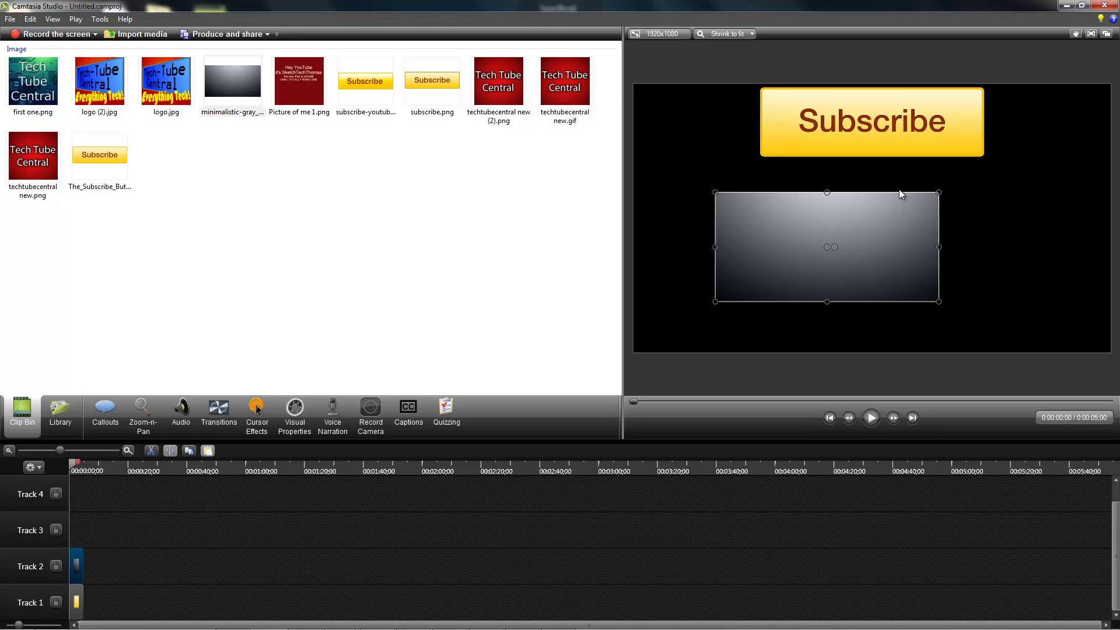
{"action": "key", "text": "ctrl+z"}
{"action": "left_click_drag", "start_coordinate": [908, 299], "coordinate": [734, 210]}
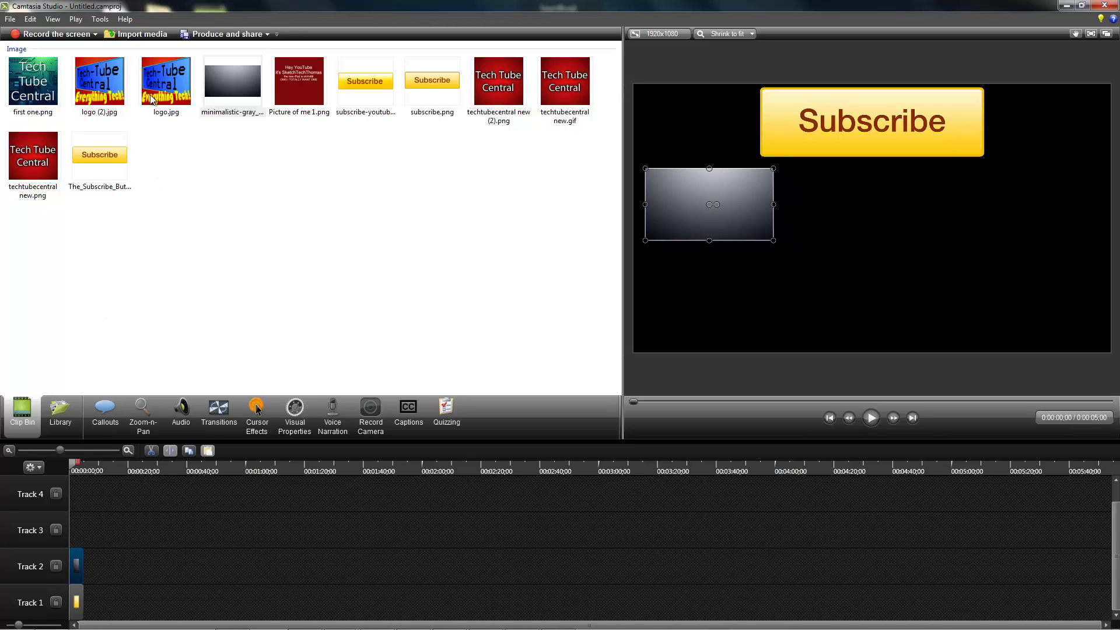
Add the Tech-Tube Central logo to Track 3 and delete the extra logo clip from Track 4
{"action": "left_click_drag", "start_coordinate": [154, 98], "coordinate": [76, 532]}
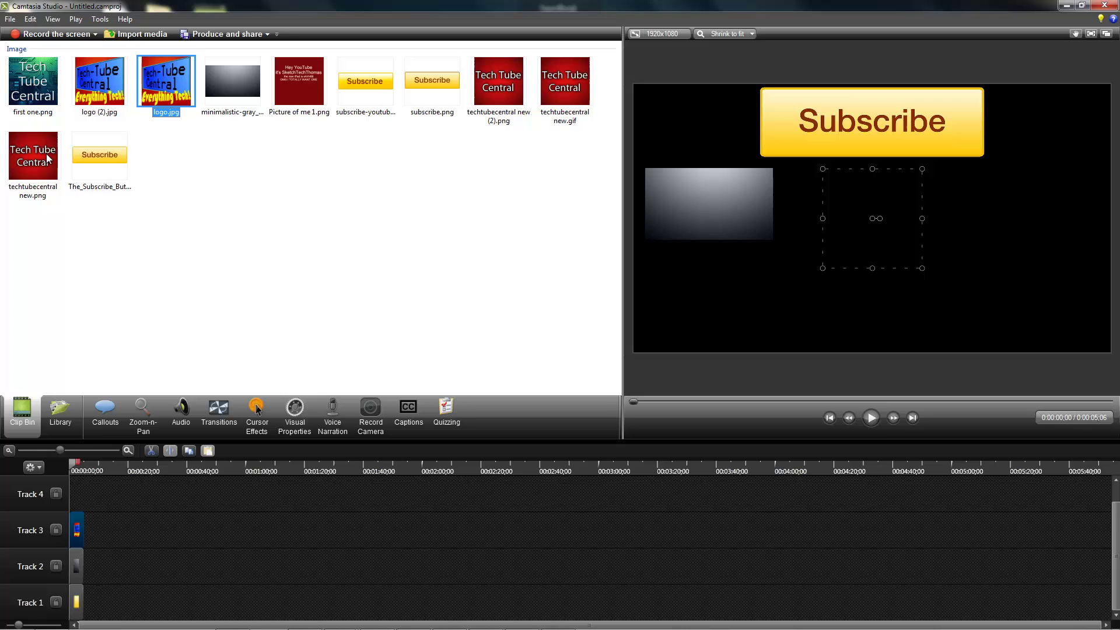
{"action": "left_click_drag", "start_coordinate": [32, 81], "coordinate": [81, 496]}
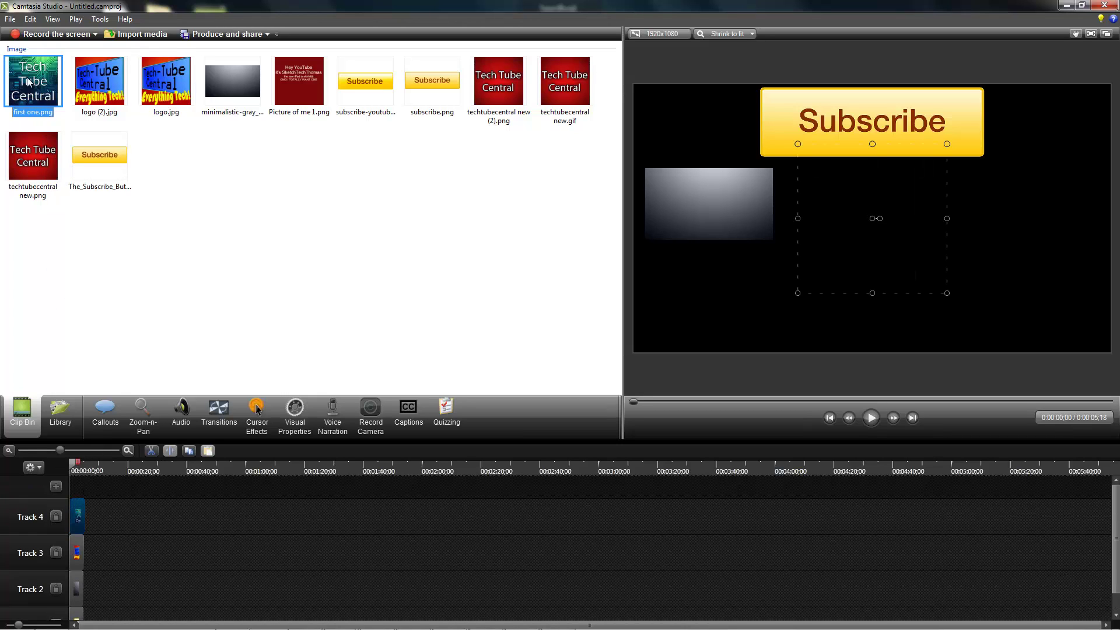
{"action": "left_click_drag", "start_coordinate": [97, 87], "coordinate": [71, 519]}
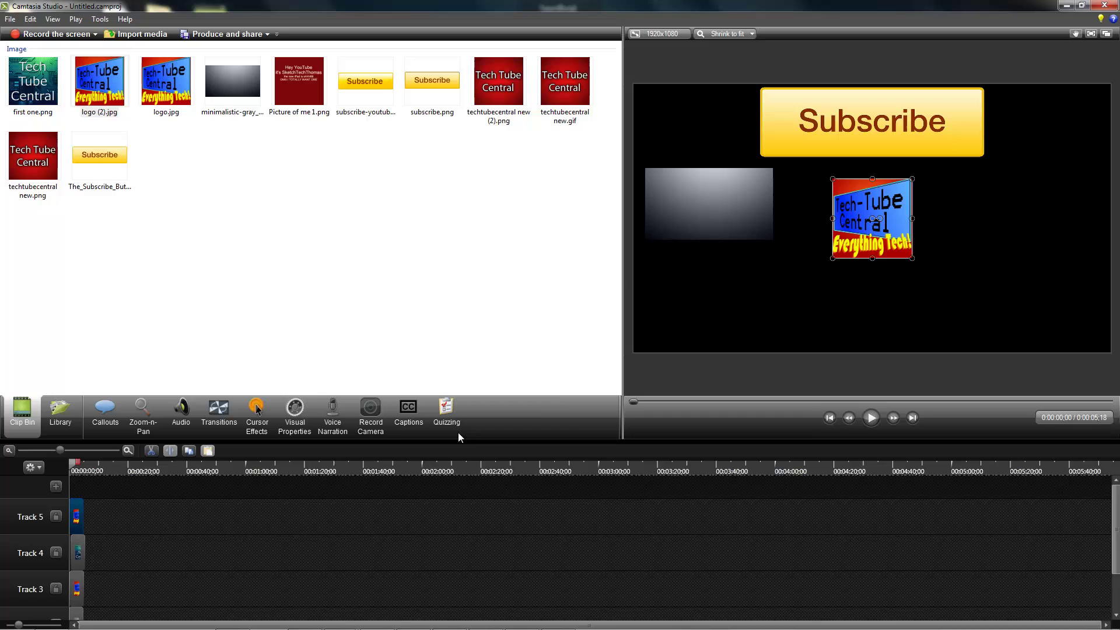
{"action": "left_click", "coordinate": [784, 251]}
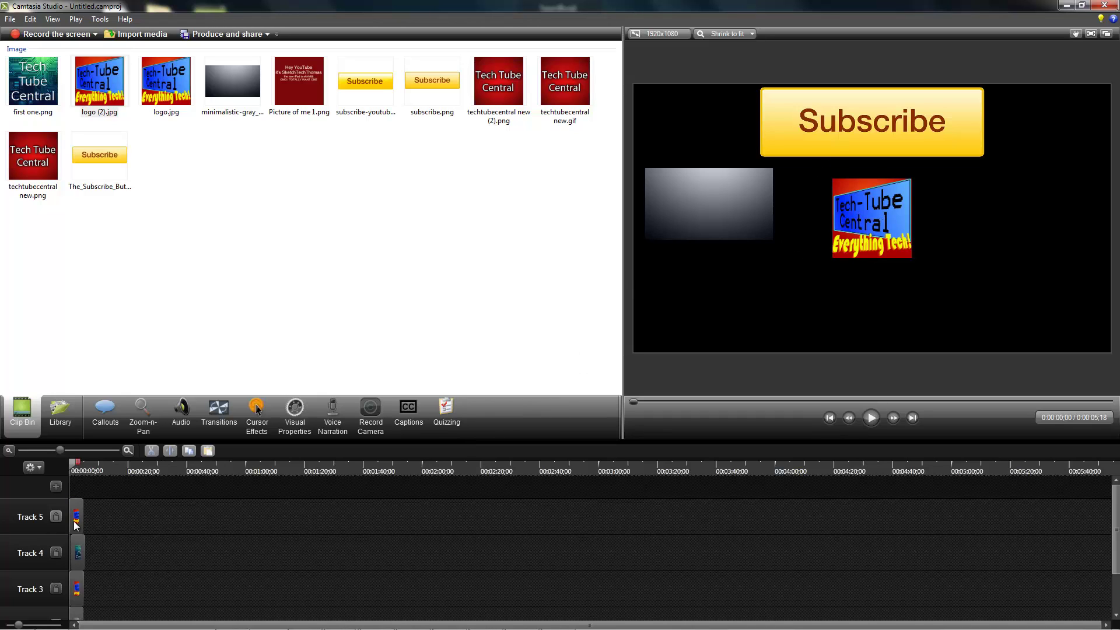
{"action": "left_click_drag", "start_coordinate": [872, 211], "coordinate": [905, 247]}
{"action": "left_click_drag", "start_coordinate": [76, 518], "coordinate": [78, 549]}
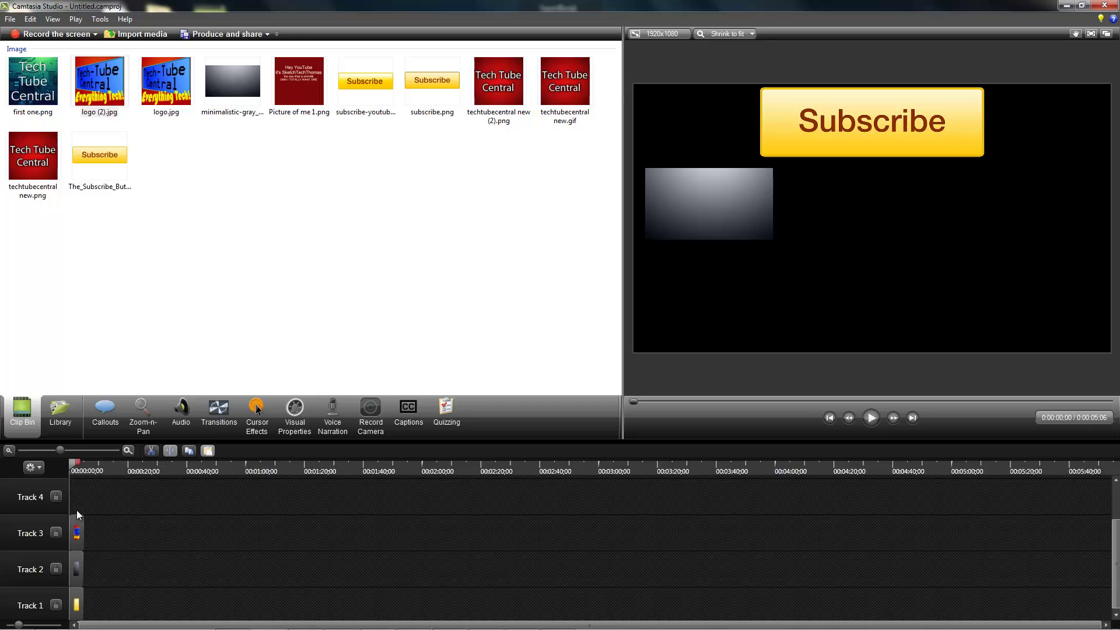
{"action": "key", "text": "Delete"}
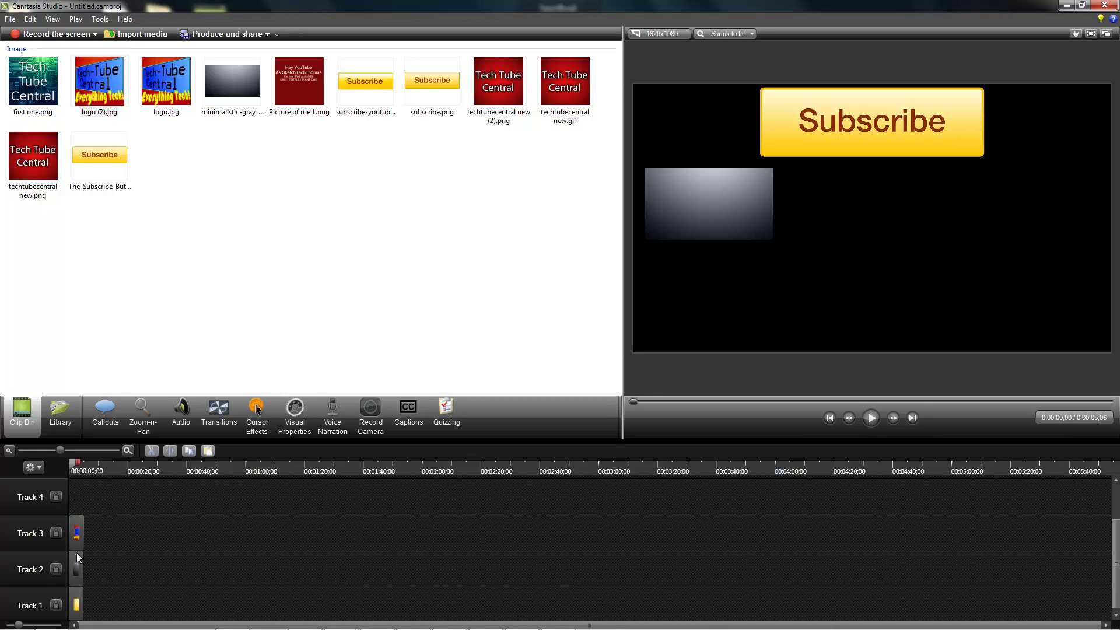
Move the Tech-Tube logo up and right so it sits below the Subscribe button
{"action": "left_click", "coordinate": [78, 539]}
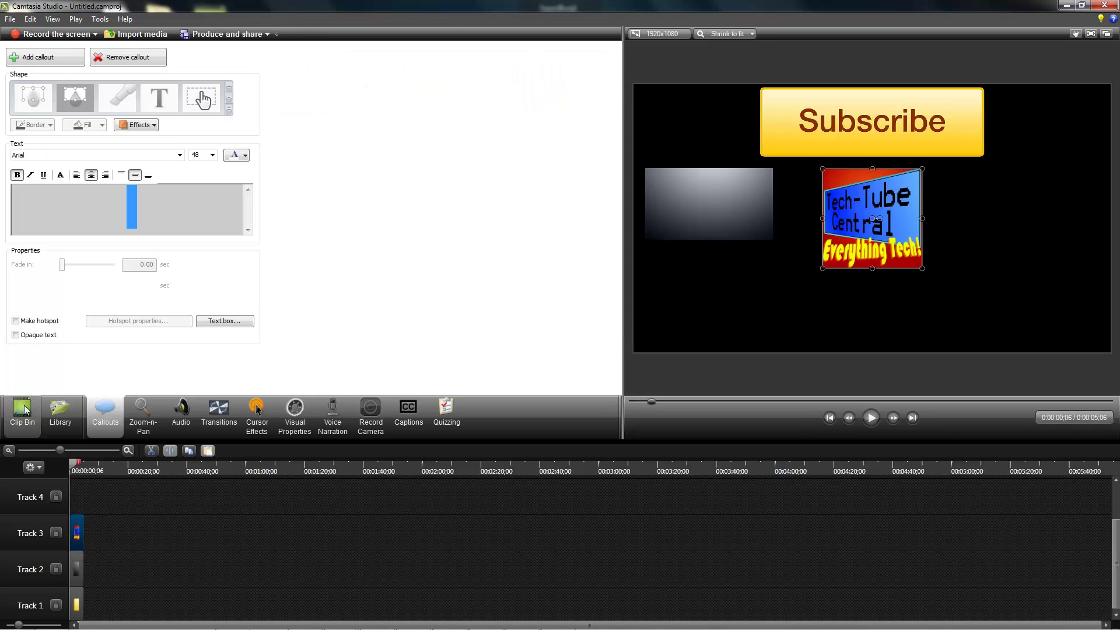
{"action": "left_click", "coordinate": [26, 411]}
{"action": "left_click_drag", "start_coordinate": [861, 243], "coordinate": [937, 239]}
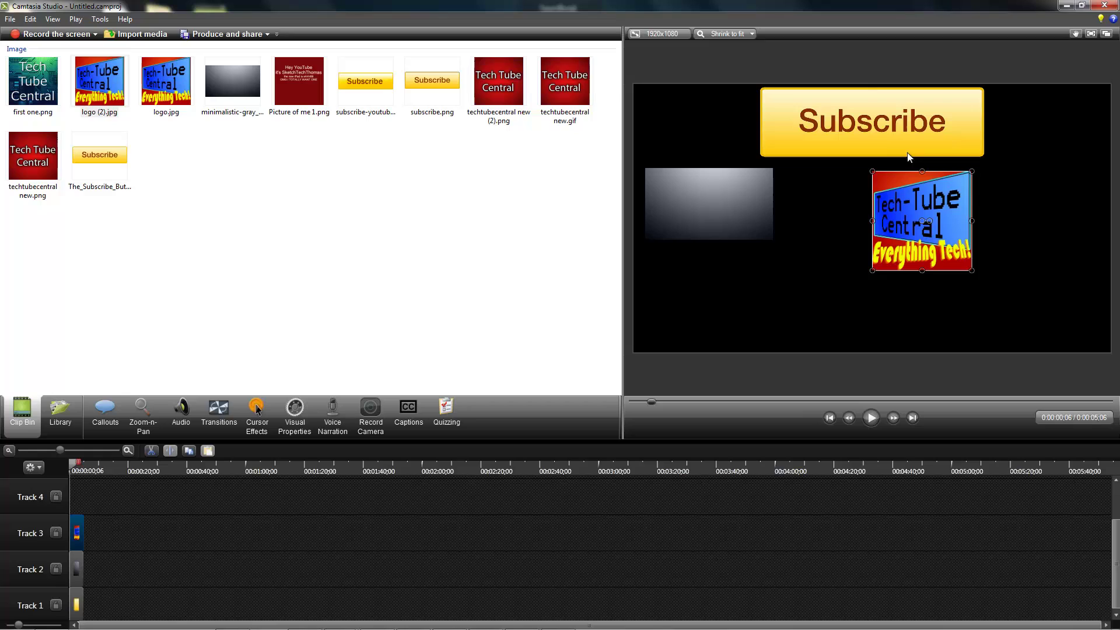
{"action": "left_click", "coordinate": [1010, 192]}
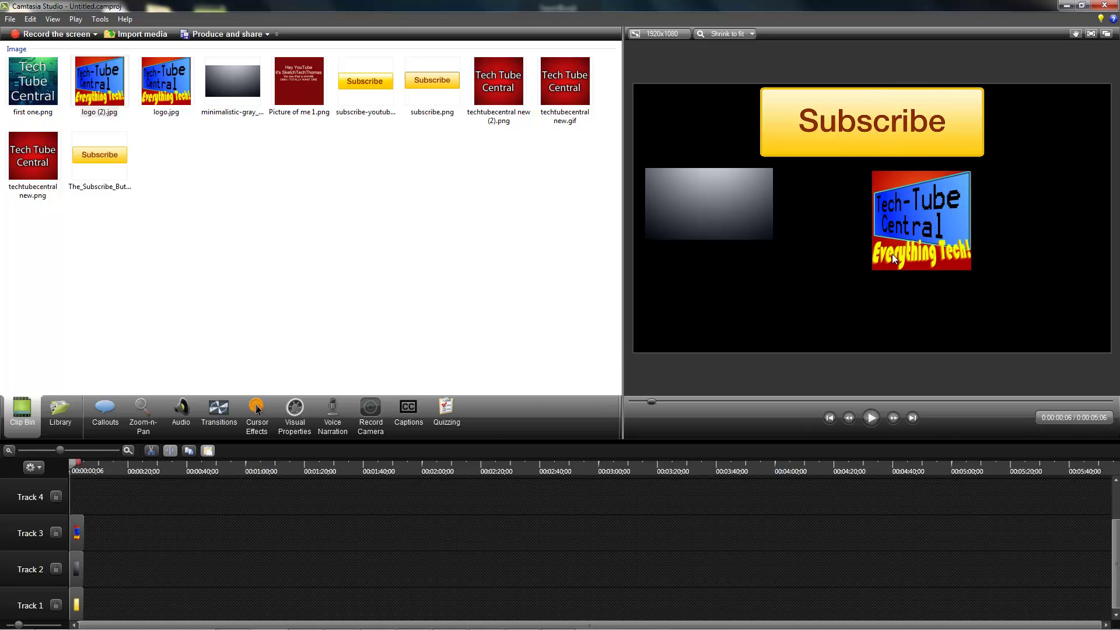
Play the composition briefly, then select and inspect the gray box clip on Track 2
{"action": "key", "text": "space"}
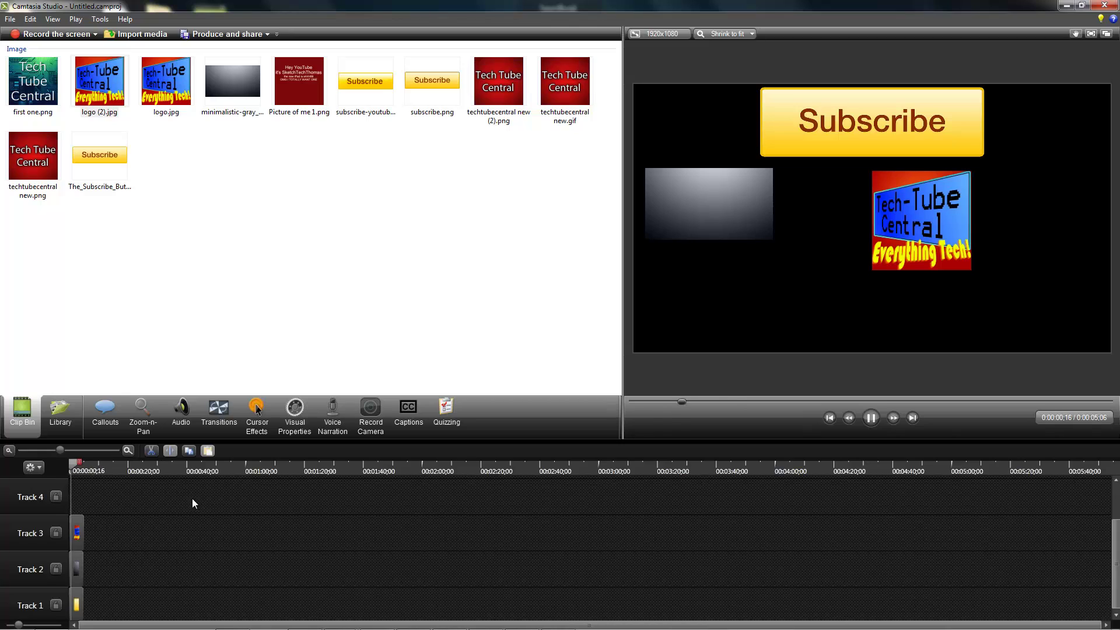
{"action": "key", "text": "space"}
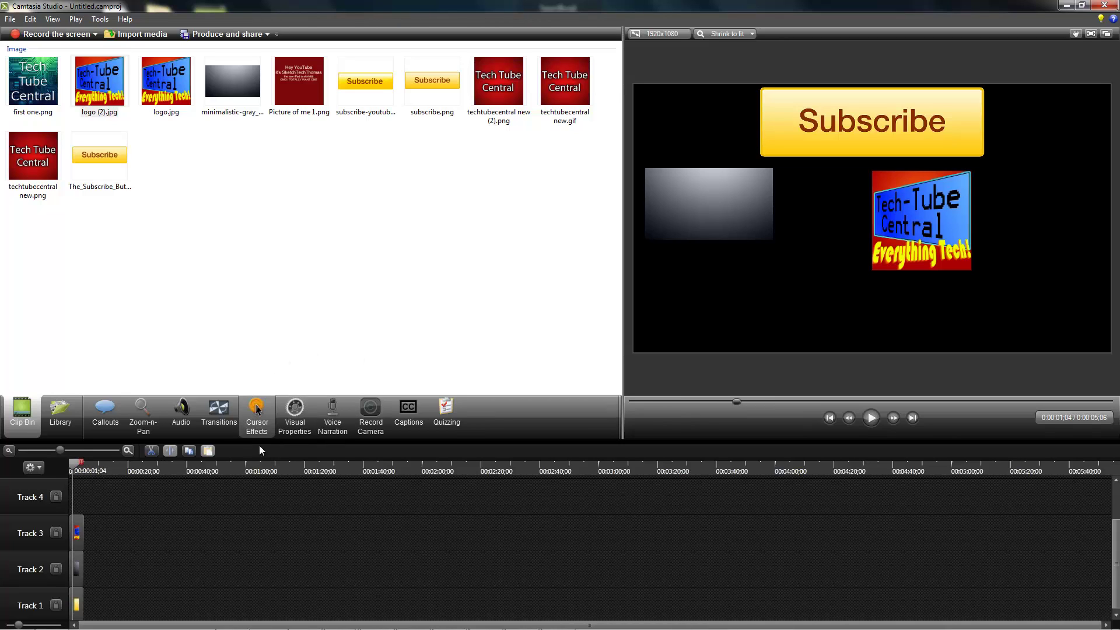
{"action": "left_click", "coordinate": [78, 577]}
{"action": "right_click", "coordinate": [79, 578]}
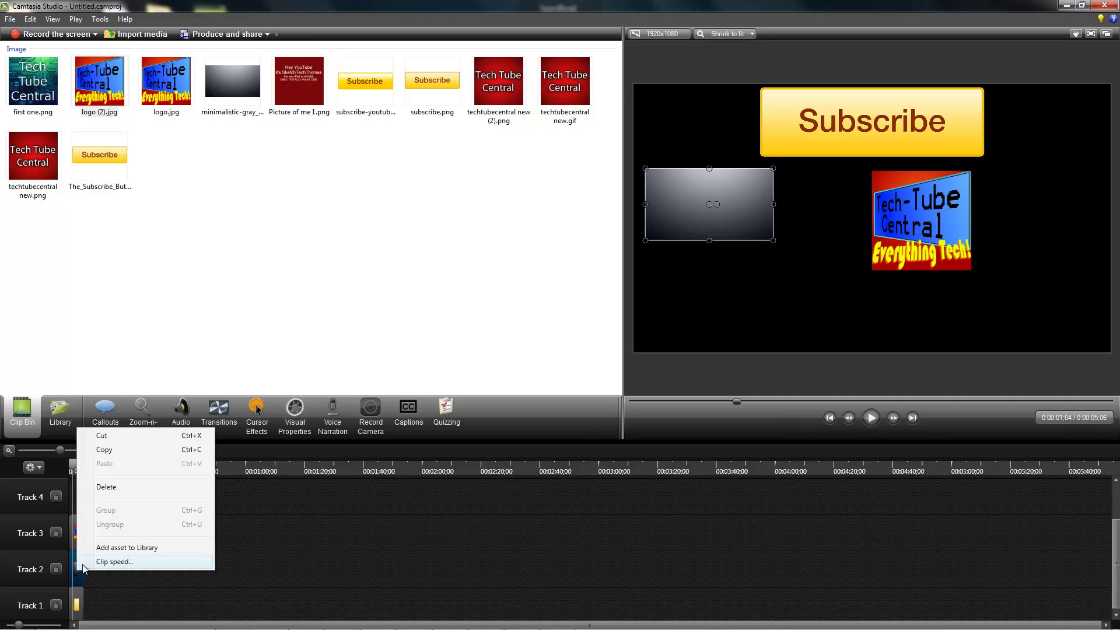
{"action": "left_click", "coordinate": [232, 541]}
Switch between Callouts and the Clip Bin while selecting the Track 2 and Track 3 clips
{"action": "left_click", "coordinate": [107, 411]}
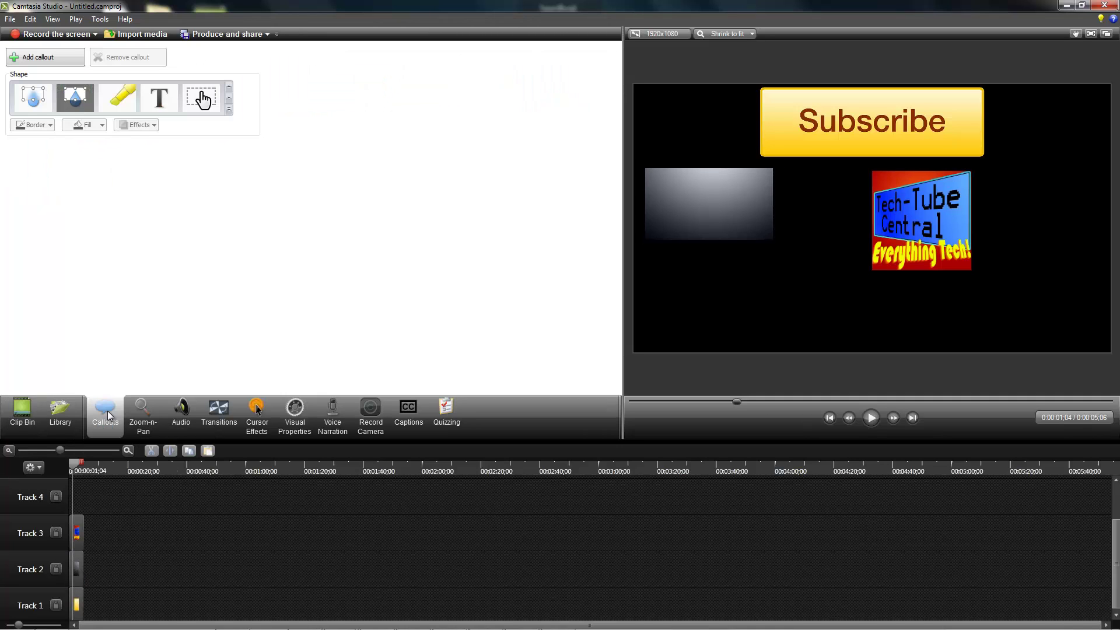
{"action": "left_click", "coordinate": [80, 573]}
{"action": "left_click", "coordinate": [18, 413]}
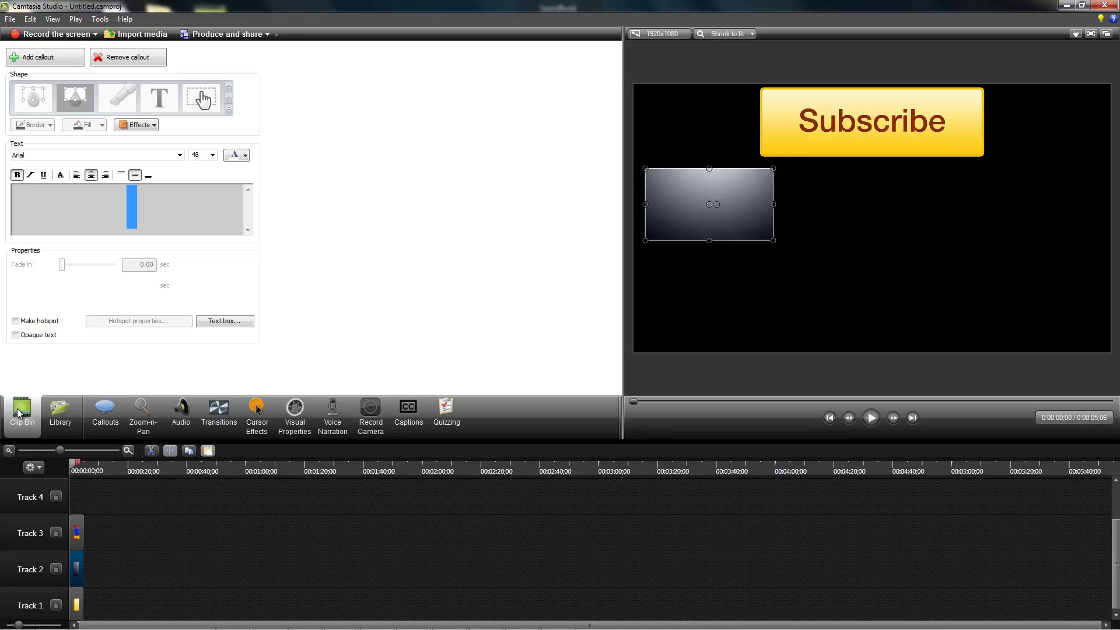
{"action": "left_click", "coordinate": [93, 579]}
{"action": "left_click", "coordinate": [76, 571]}
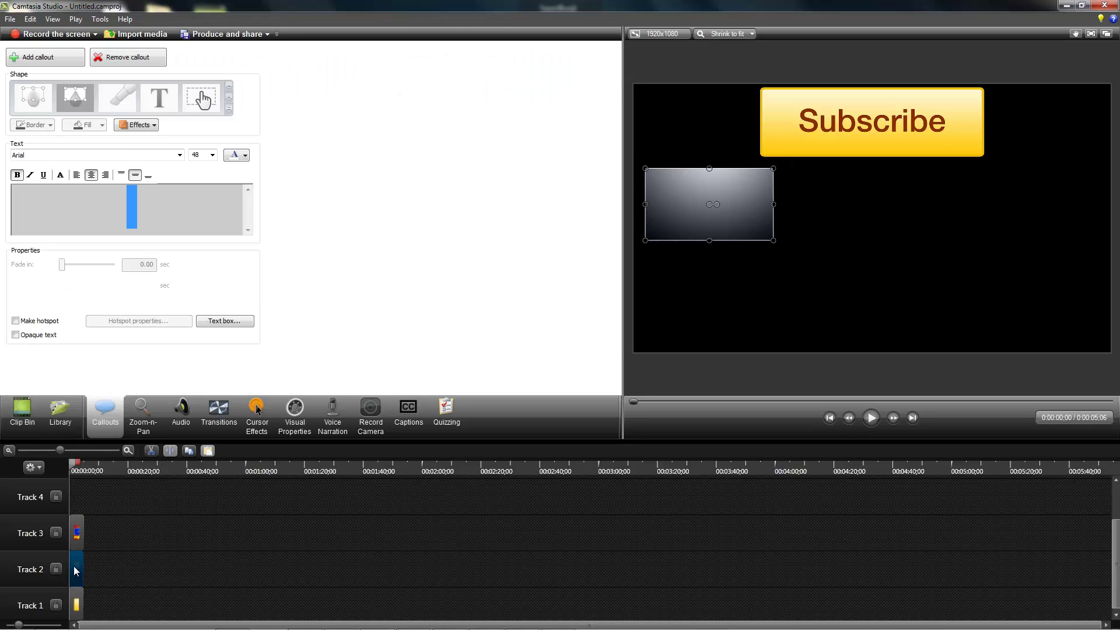
{"action": "left_click", "coordinate": [76, 532]}
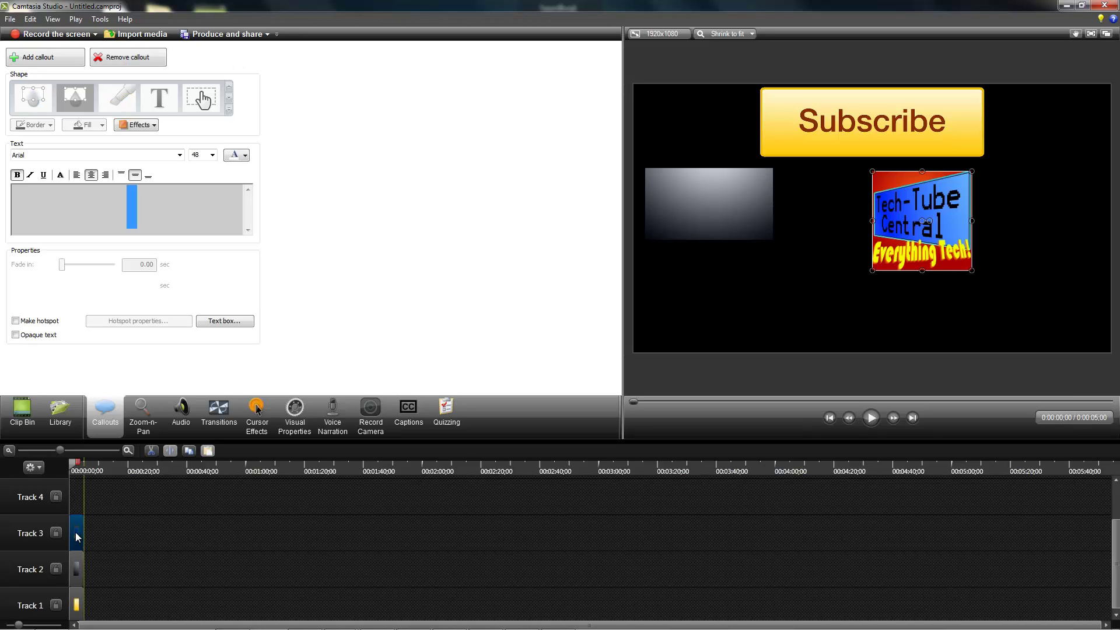
{"action": "left_click", "coordinate": [27, 433]}
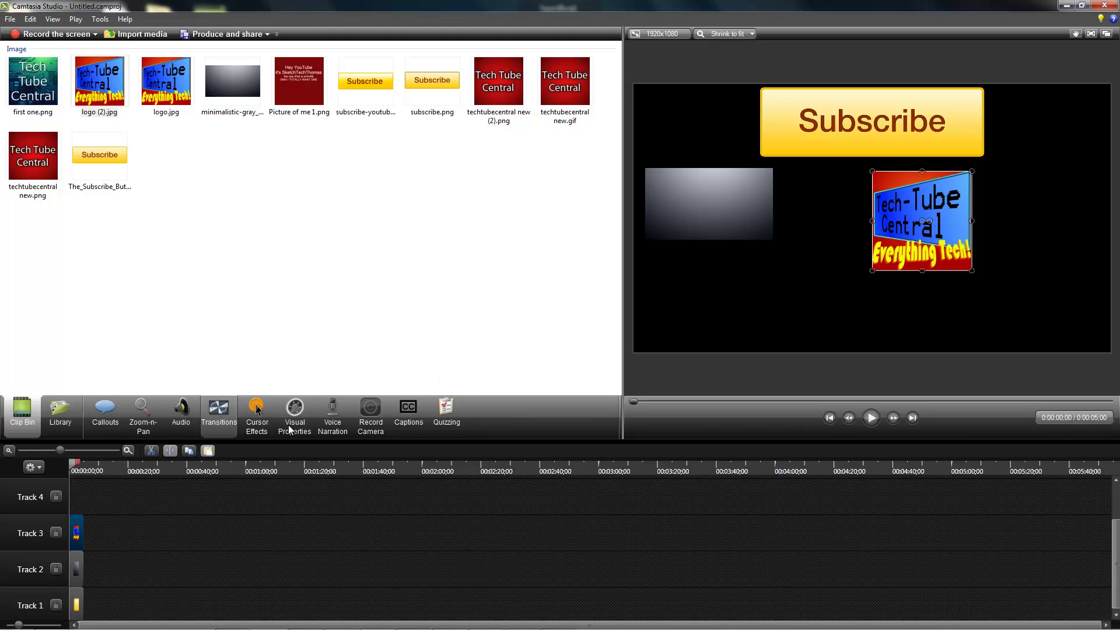
Look through the Callouts, Library, Zoom-n-Pan, Audio and Transitions panels
{"action": "left_click", "coordinate": [107, 415]}
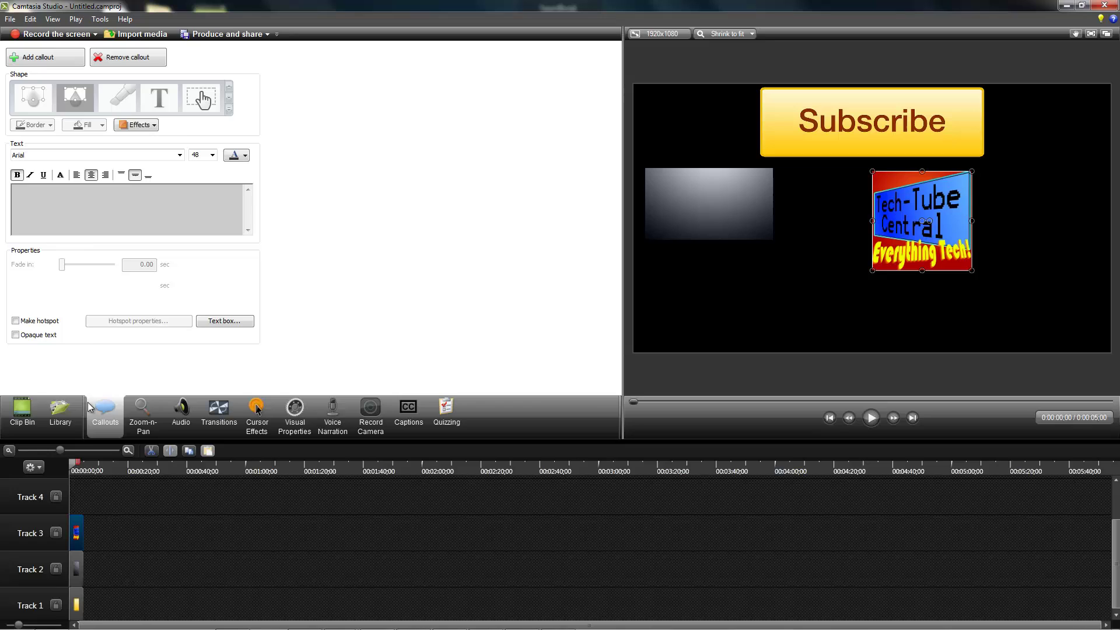
{"action": "left_click", "coordinate": [71, 410]}
{"action": "left_click", "coordinate": [143, 416]}
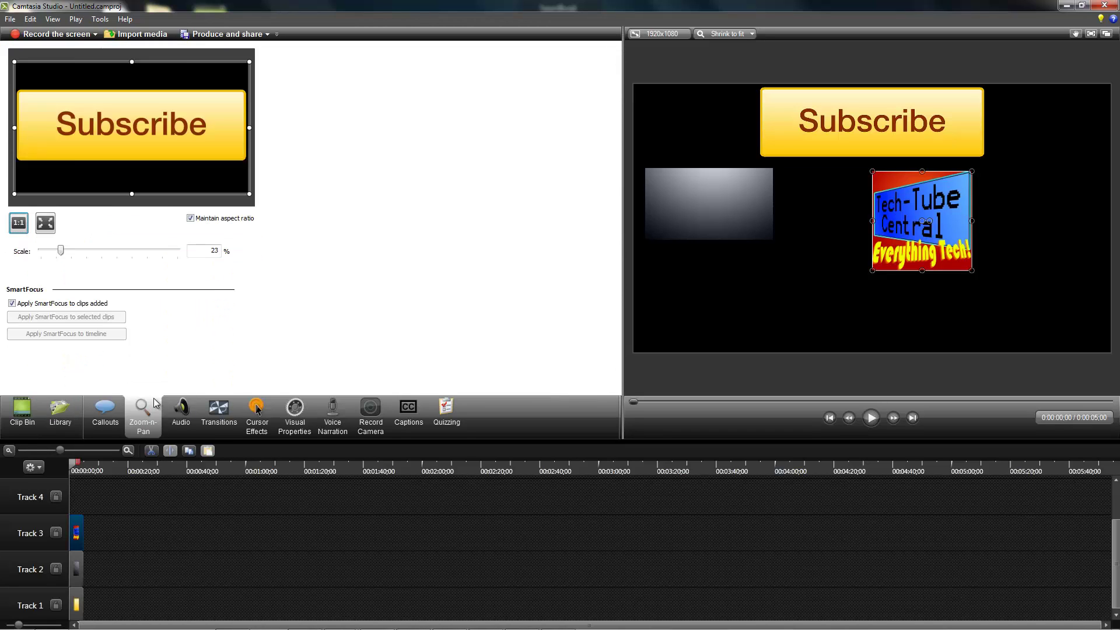
{"action": "left_click", "coordinate": [233, 430]}
{"action": "left_click", "coordinate": [181, 415]}
{"action": "left_click", "coordinate": [219, 415]}
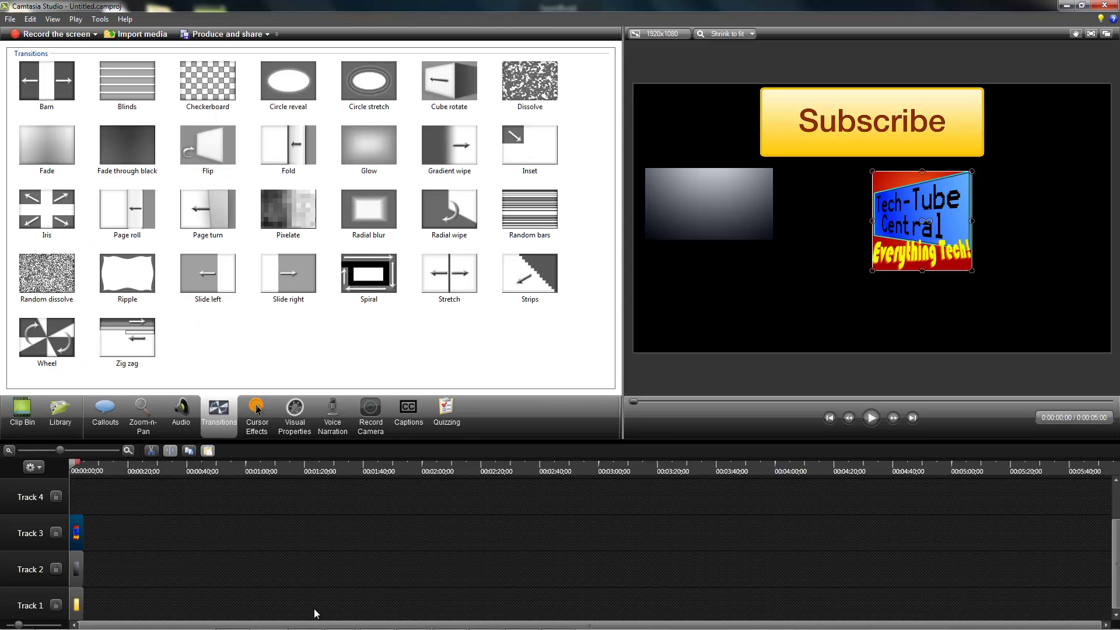
{"action": "left_click", "coordinate": [453, 617]}
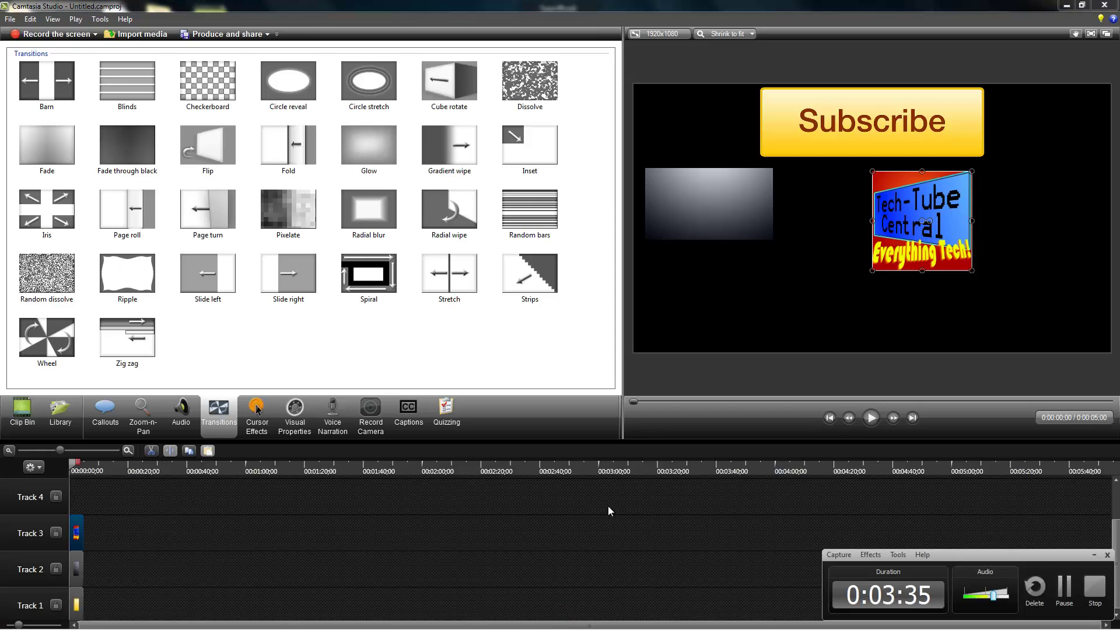
{"action": "left_click", "coordinate": [1095, 555]}
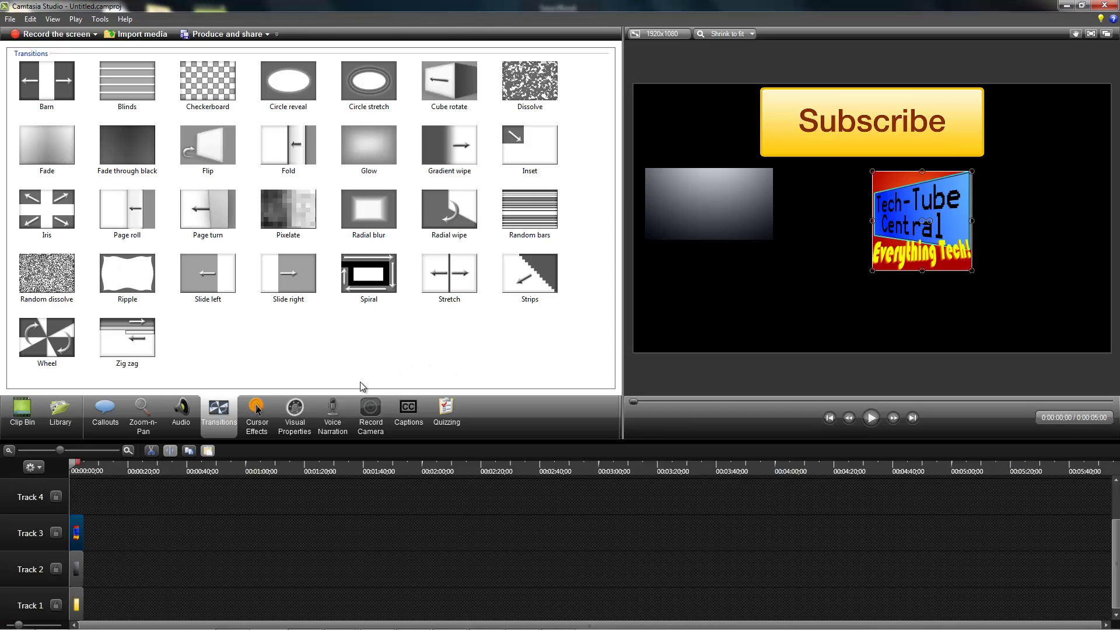
Browse Cursor Effects, Voice Narration, Record Camera, Captions and Quizzing, then go back to the Clip Bin
{"action": "left_click", "coordinate": [257, 416]}
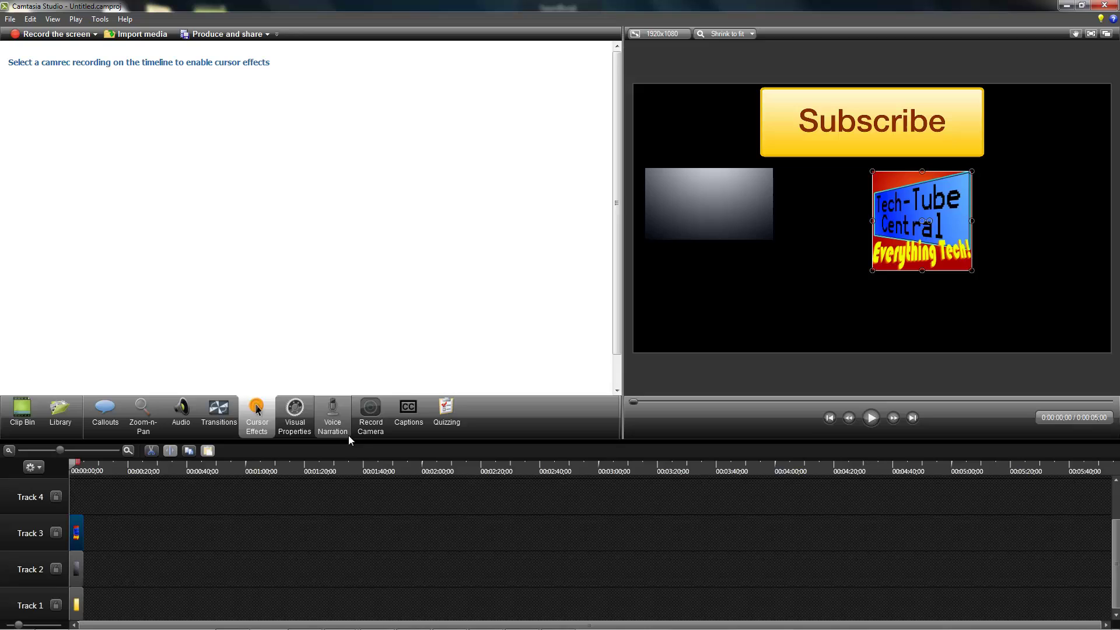
{"action": "left_click", "coordinate": [333, 411]}
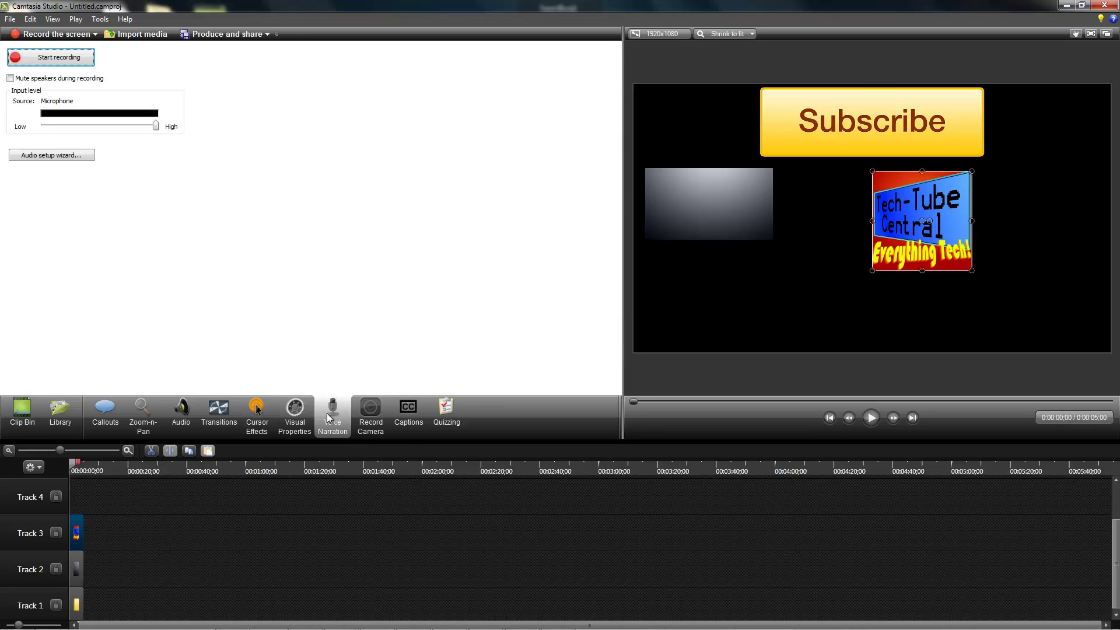
{"action": "left_click", "coordinate": [371, 411]}
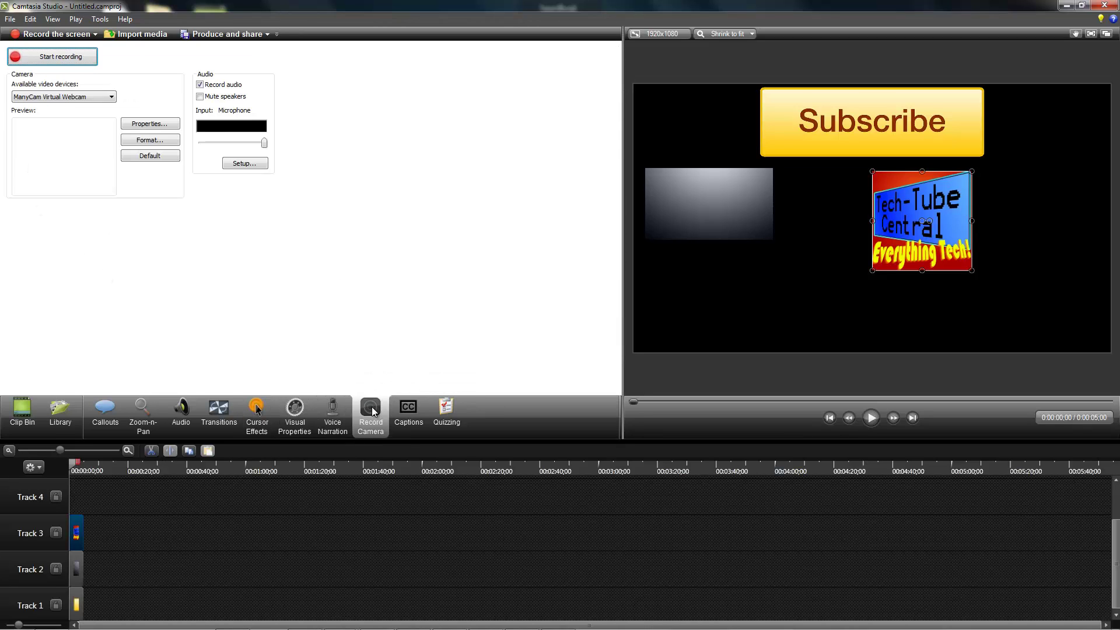
{"action": "left_click", "coordinate": [415, 408]}
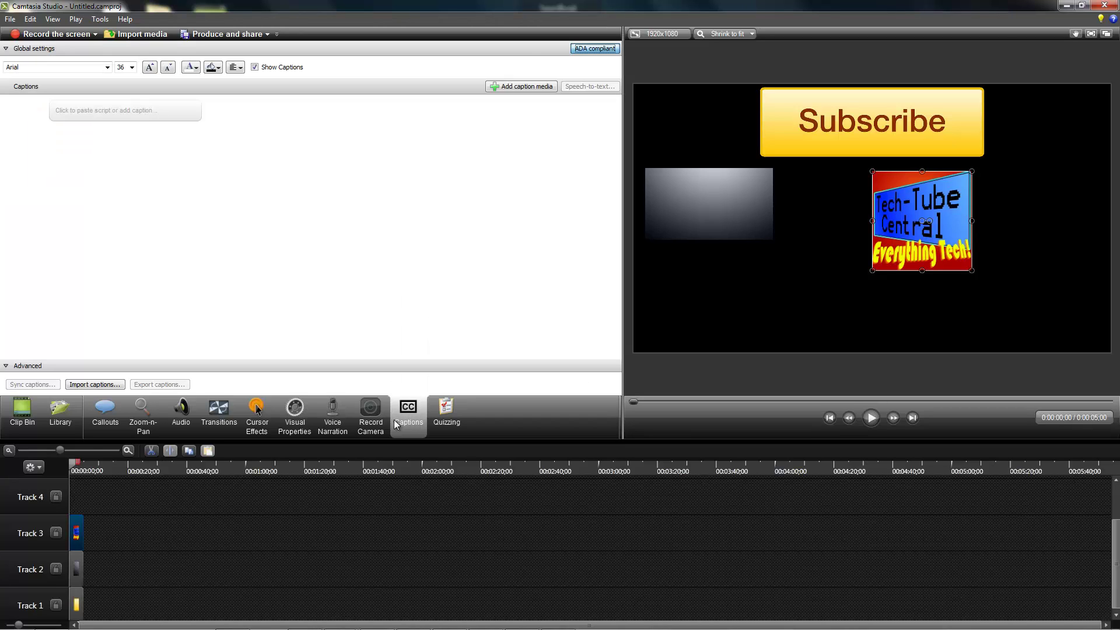
{"action": "left_click", "coordinate": [442, 415]}
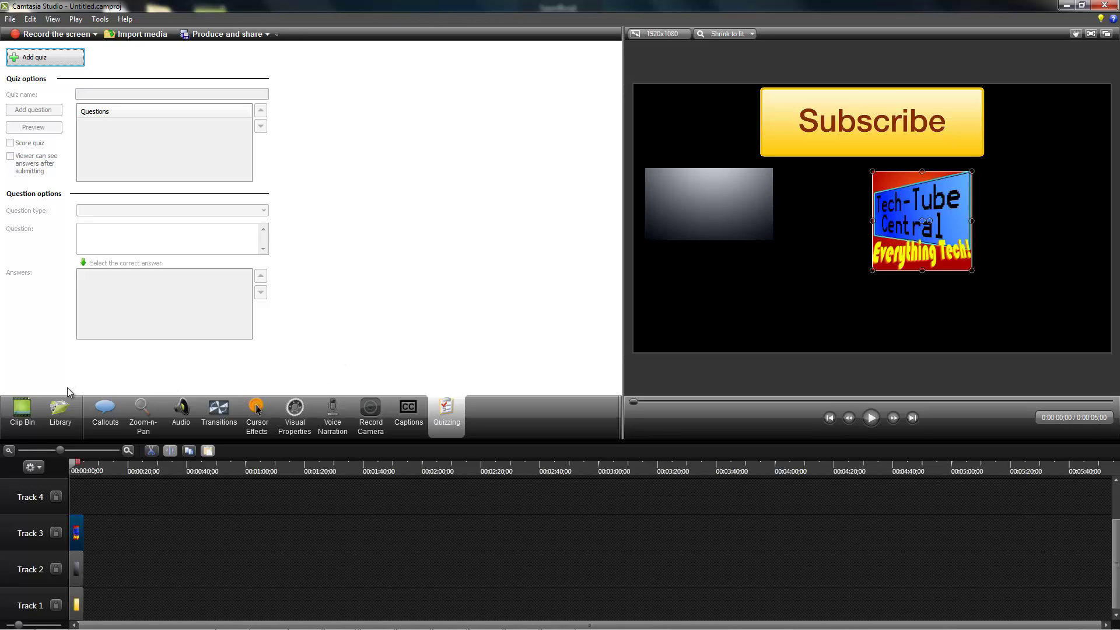
{"action": "left_click", "coordinate": [33, 428]}
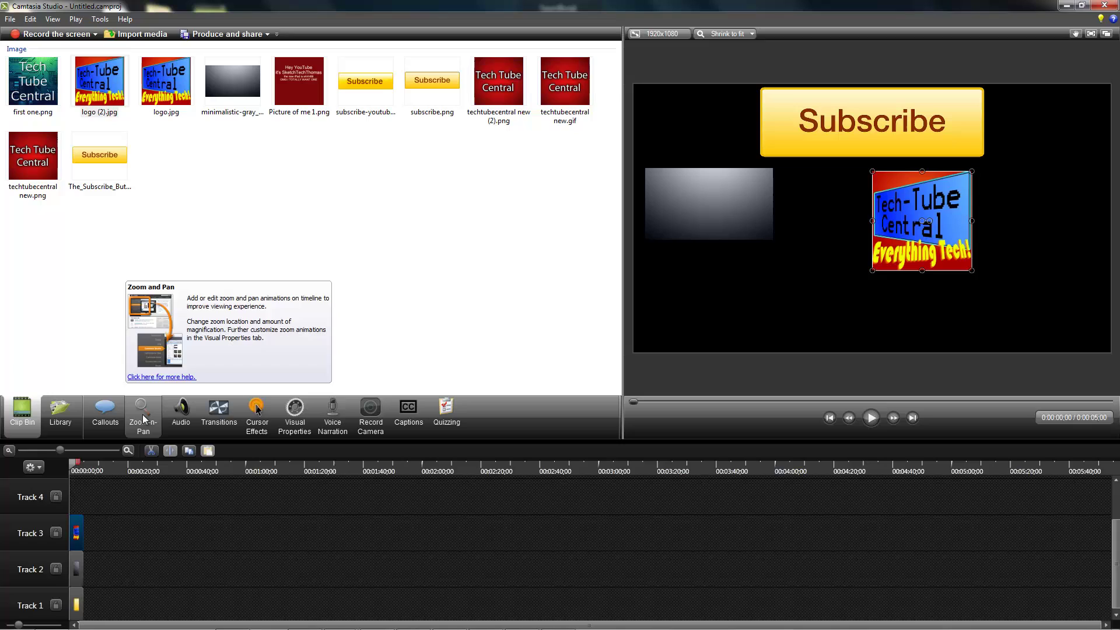
Select the gray gradient box on the left of the preview canvas
{"action": "left_click", "coordinate": [708, 194]}
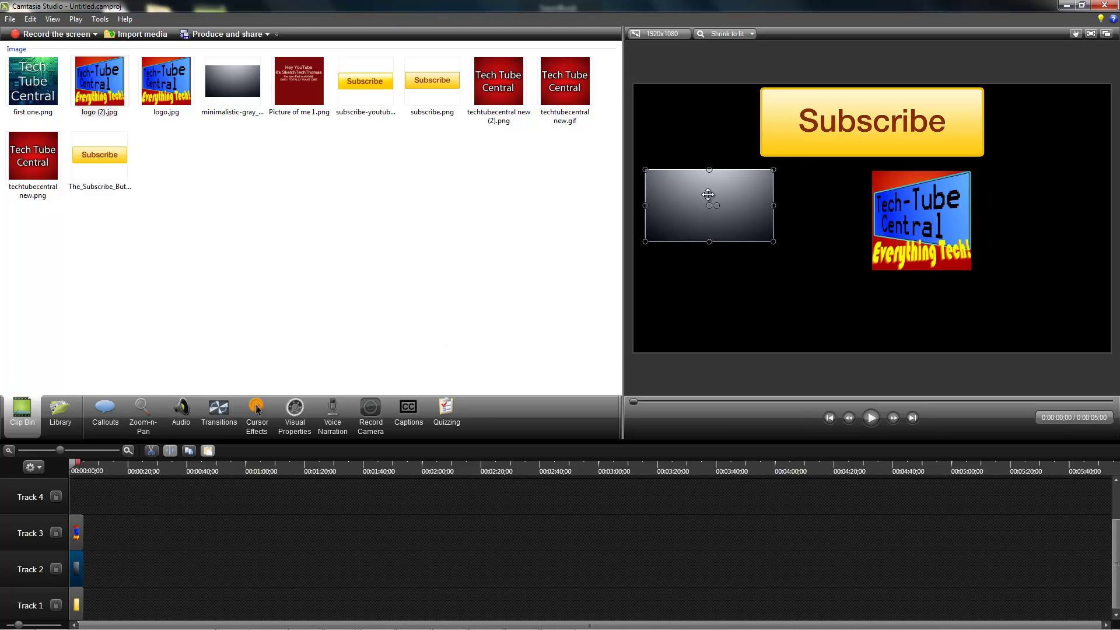